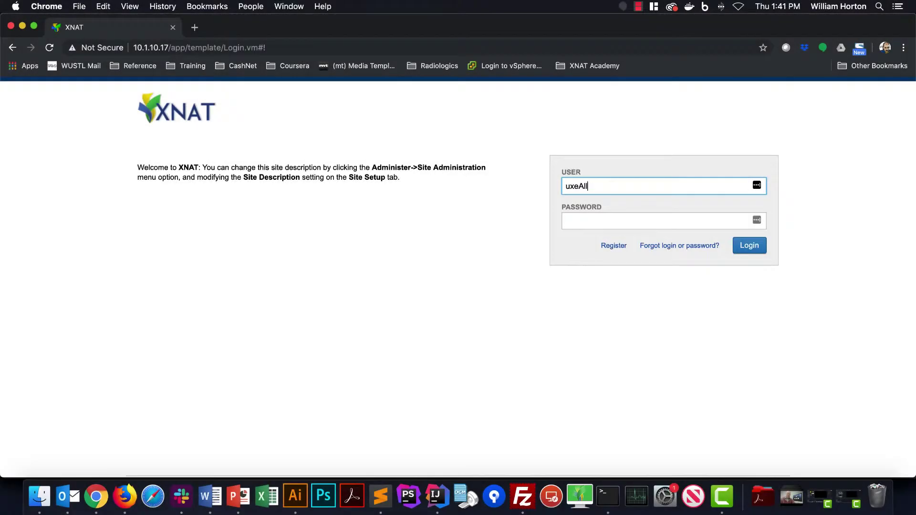
Sign in with the account password and open the UXE Umbrella Data Aggregation Project's subject list.
{"action": "key", "text": "Tab"}
{"action": "type", "text": "••••••"}
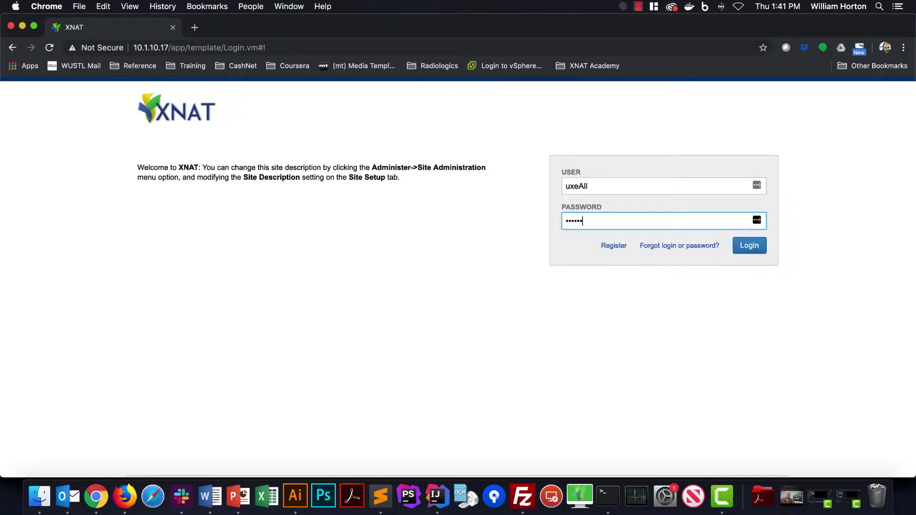
{"action": "key", "text": "Return"}
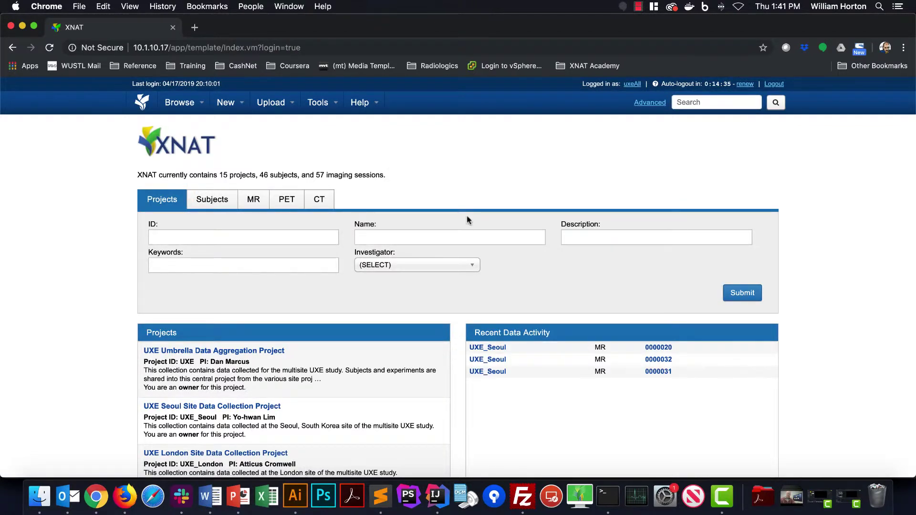
{"action": "left_click", "coordinate": [234, 353]}
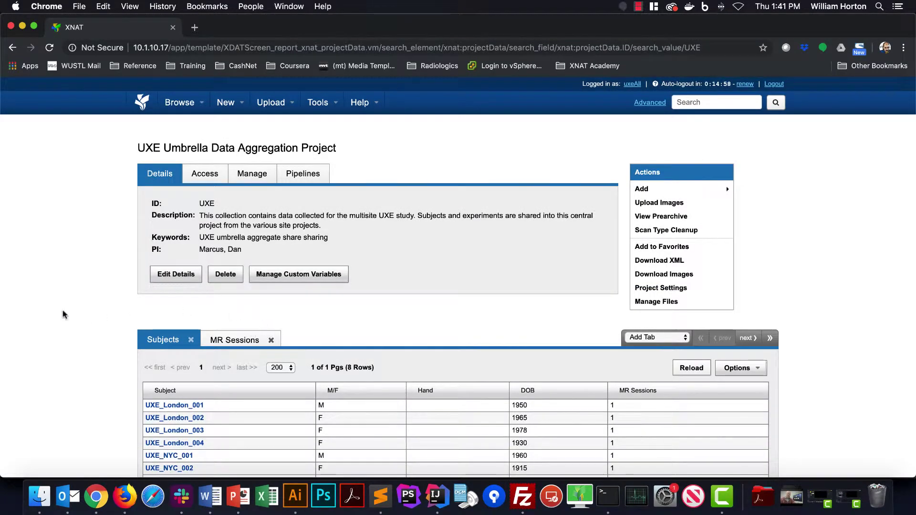
{"action": "scroll", "coordinate": [92, 319], "scroll_direction": "down", "scroll_amount": 3}
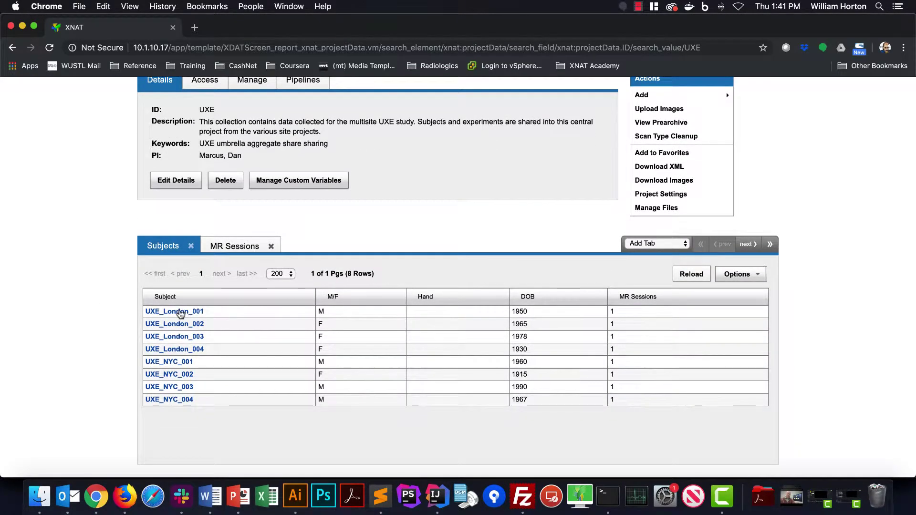
{"action": "left_click", "coordinate": [180, 312]}
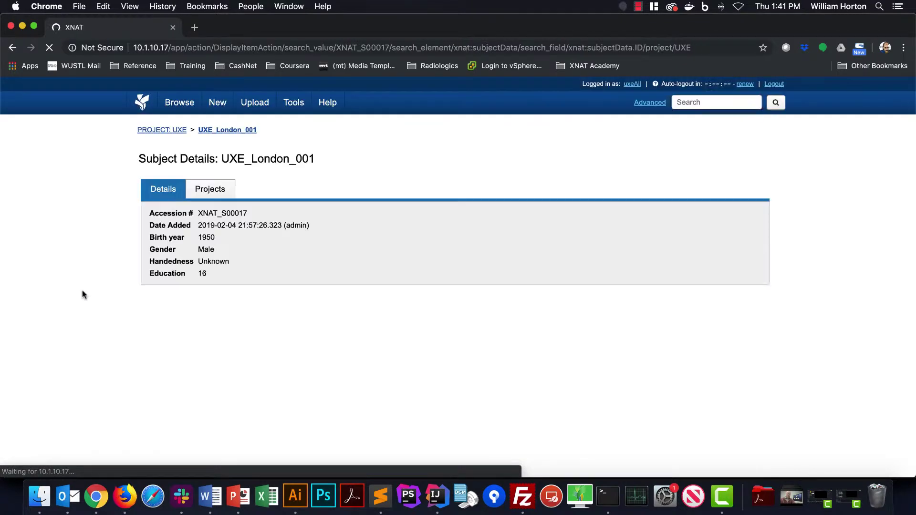
{"action": "left_click", "coordinate": [213, 189]}
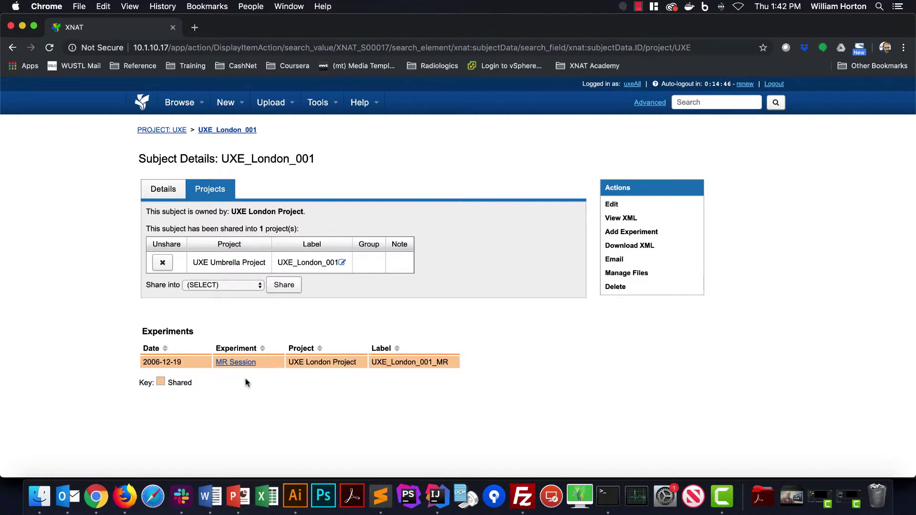
{"action": "left_click", "coordinate": [152, 198]}
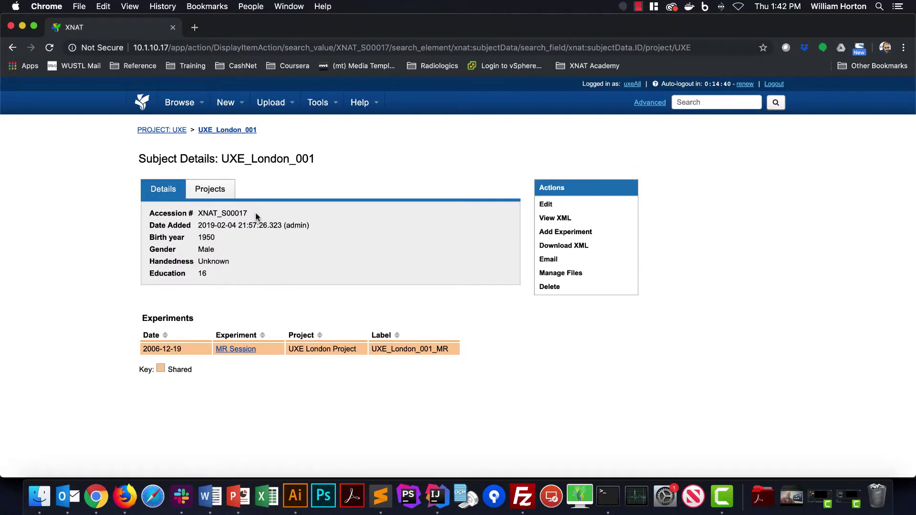
{"action": "double_click", "coordinate": [211, 213]}
{"action": "key", "text": "super+c"}
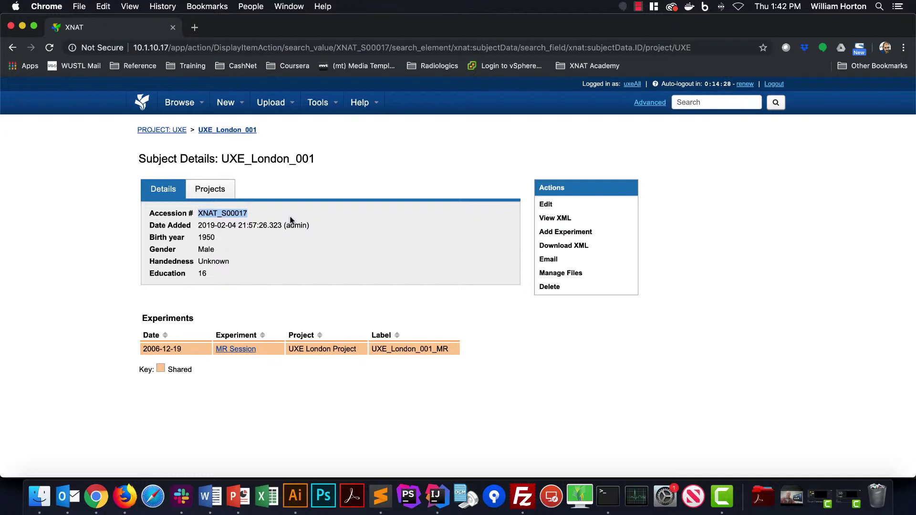
Search the whole site for the accession number XNAT_S00017.
{"action": "left_click", "coordinate": [678, 105]}
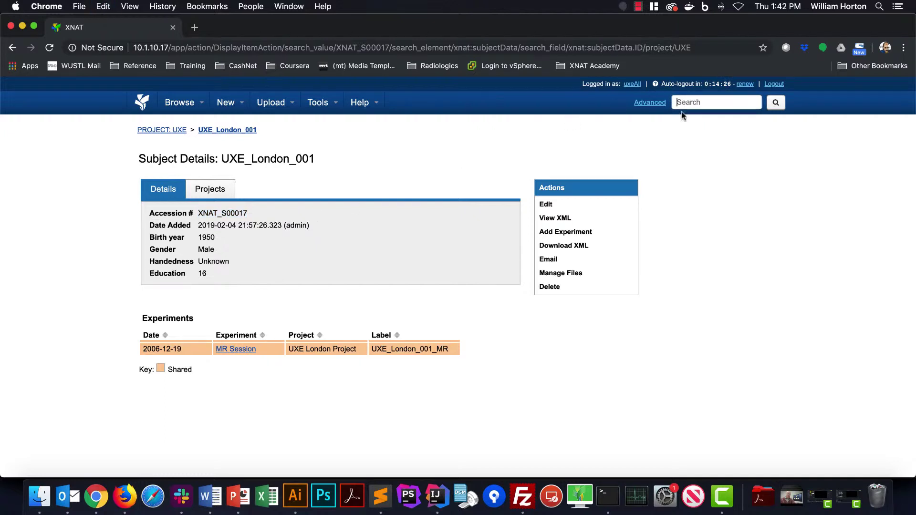
{"action": "key", "text": "super+v"}
{"action": "key", "text": "Return"}
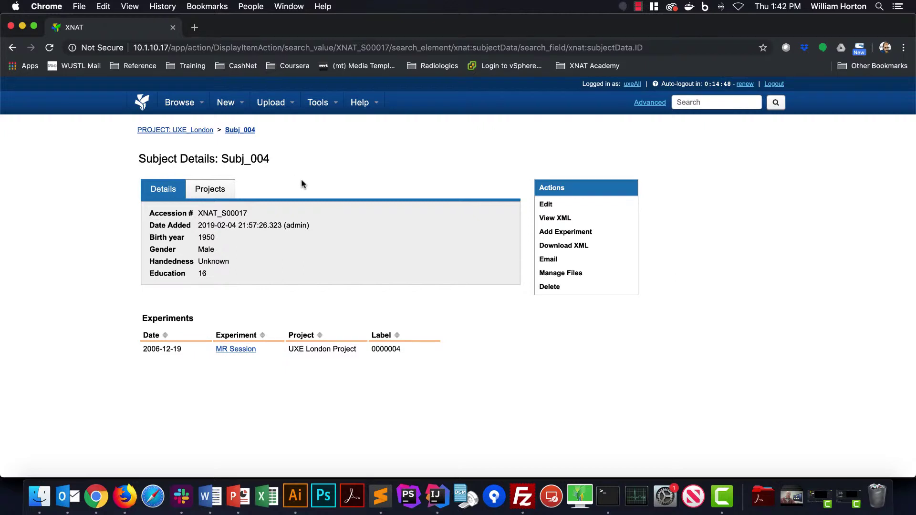
Review the subject's project shares, opening and then cancelling an edit of the UXE_London_001 label.
{"action": "left_click", "coordinate": [223, 194]}
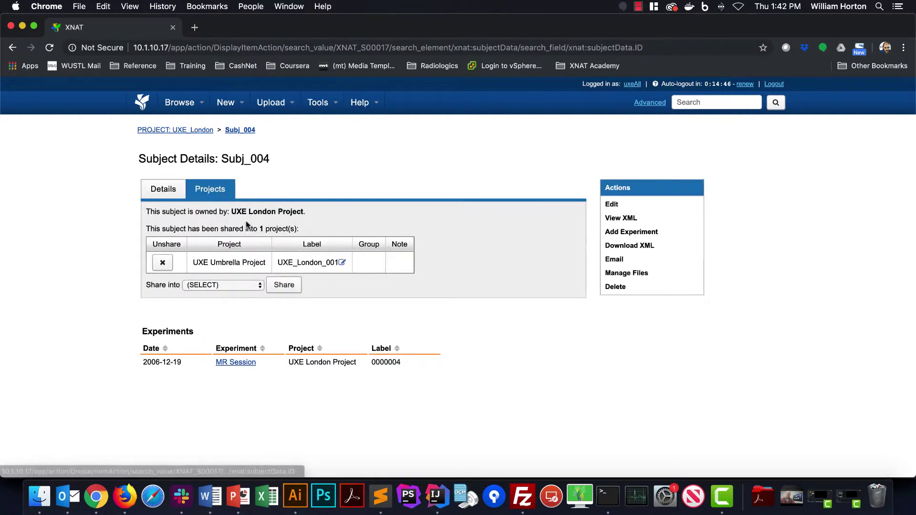
{"action": "double_click", "coordinate": [294, 260]}
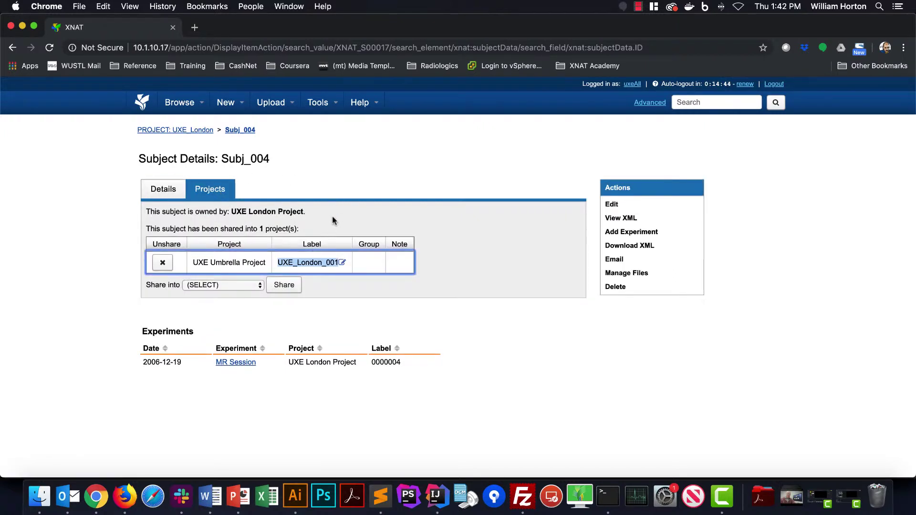
{"action": "left_click", "coordinate": [343, 263]}
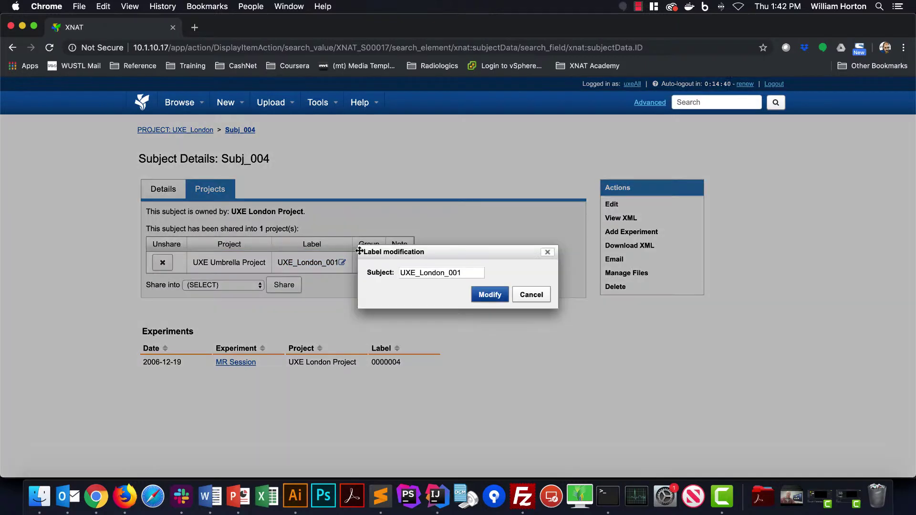
{"action": "left_click", "coordinate": [537, 297]}
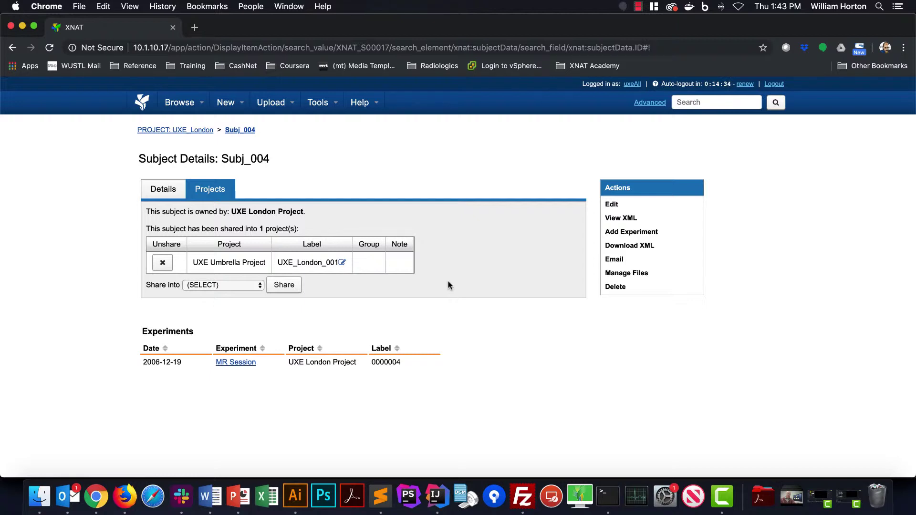
Open subject Subj_020 in UXE Seoul Project through Browse > My Projects.
{"action": "mouse_move", "coordinate": [181, 105]}
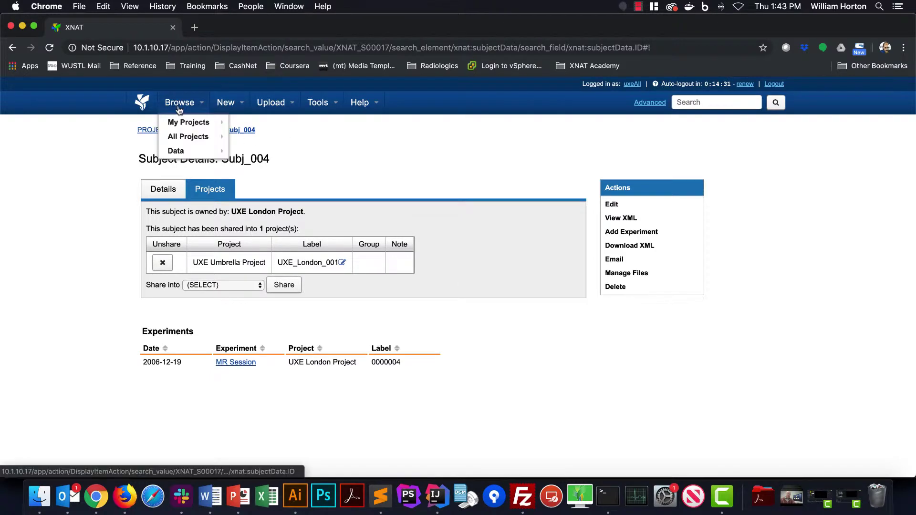
{"action": "mouse_move", "coordinate": [182, 125]}
{"action": "left_click", "coordinate": [271, 172]}
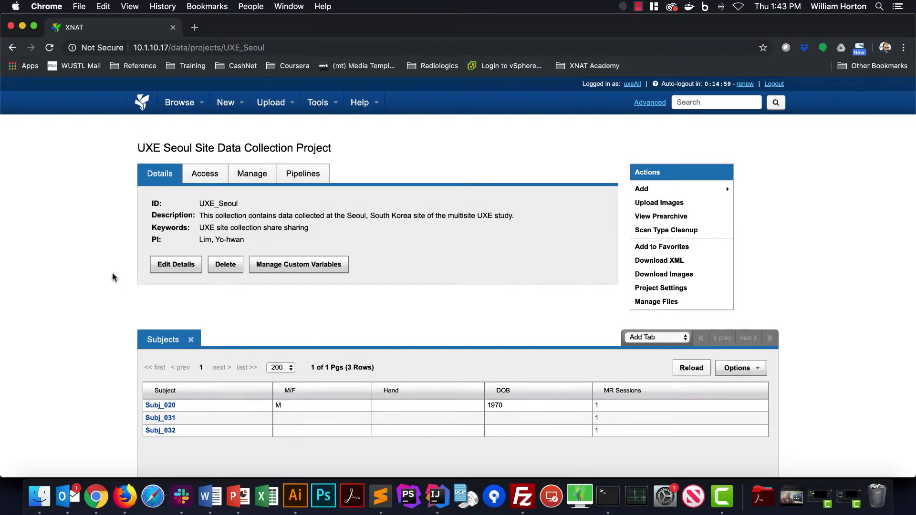
{"action": "scroll", "coordinate": [134, 335], "scroll_direction": "down", "scroll_amount": 3}
{"action": "left_click", "coordinate": [160, 348]}
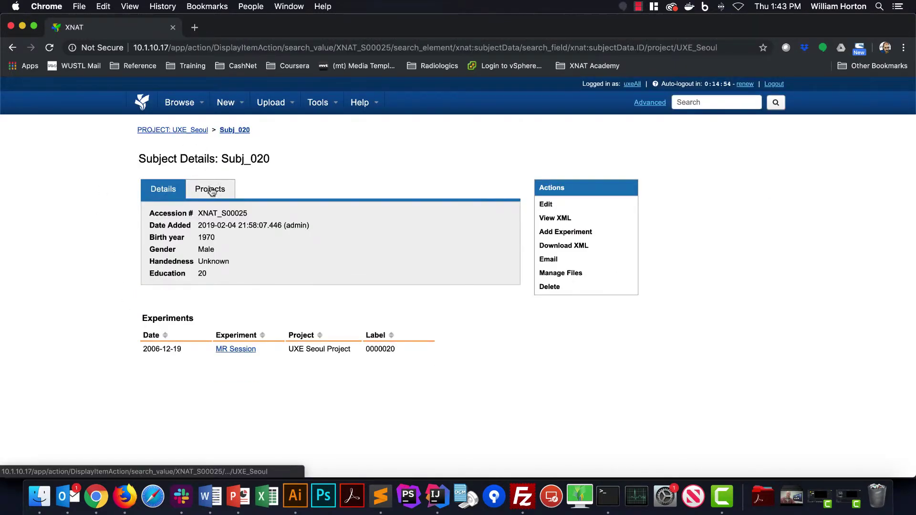
Choose UXE Umbrella Project as Subj_020's share target on its Projects tab.
{"action": "left_click", "coordinate": [214, 190]}
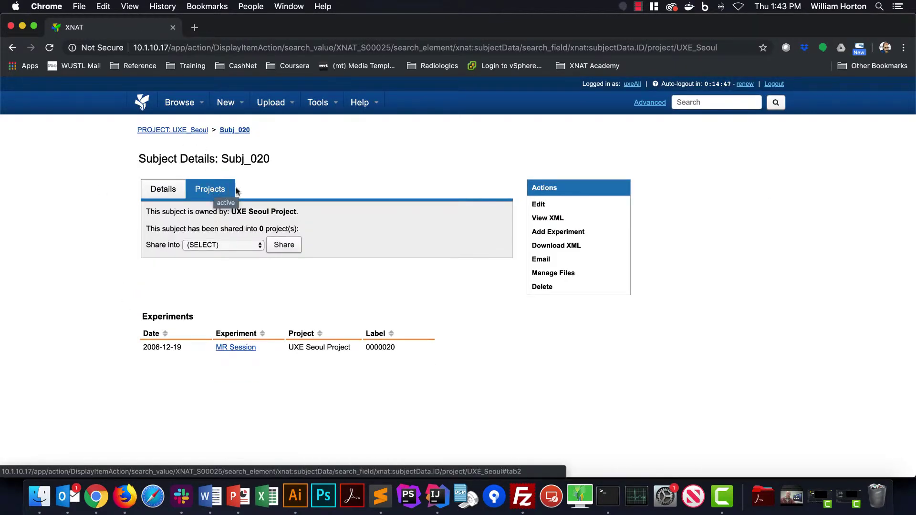
{"action": "left_click", "coordinate": [236, 247]}
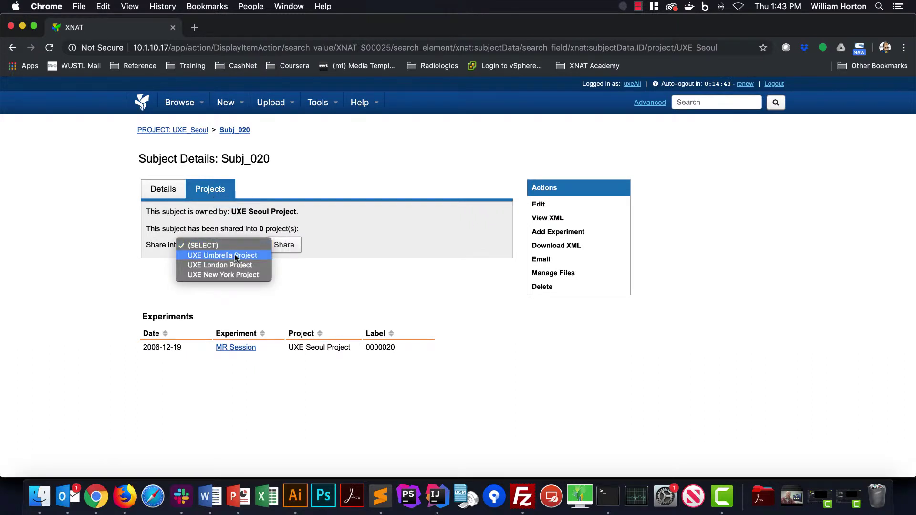
{"action": "left_click", "coordinate": [234, 256]}
Share Subj_020 with the new label UXE_Seoul_001 and its MR session labelled UXE_Seoul_001_MR.
{"action": "left_click", "coordinate": [282, 246]}
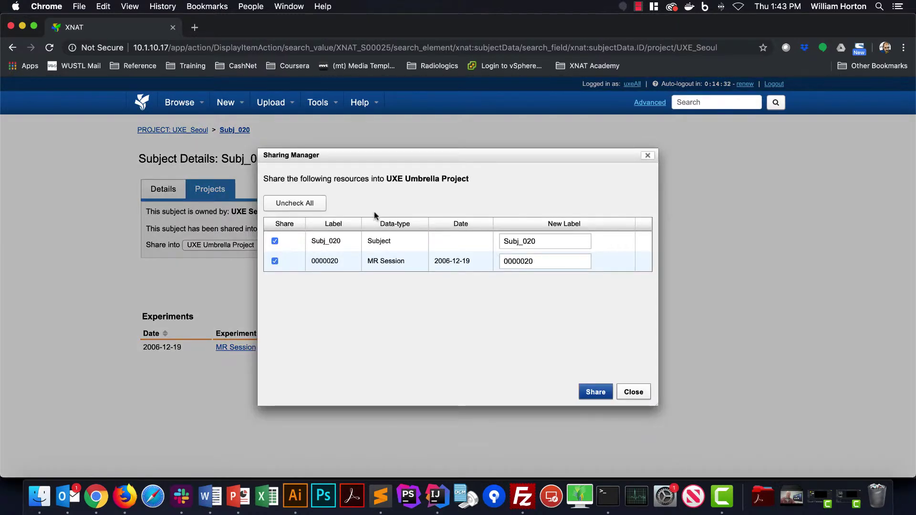
{"action": "double_click", "coordinate": [510, 241]}
{"action": "type", "text": "UXE_"}
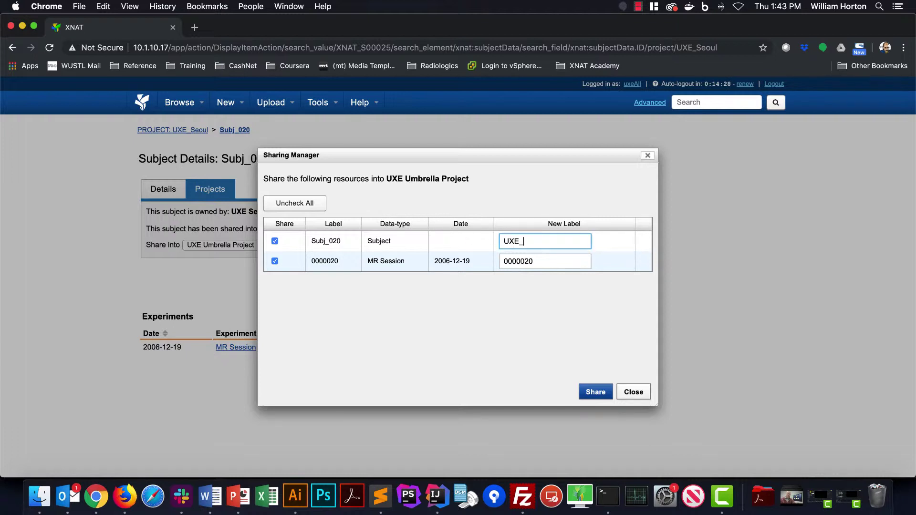
{"action": "type", "text": "Seoul_001"}
{"action": "key", "text": "super+a"}
{"action": "key", "text": "super+c"}
{"action": "key", "text": "Tab"}
{"action": "key", "text": "super+v"}
{"action": "type", "text": "_MR"}
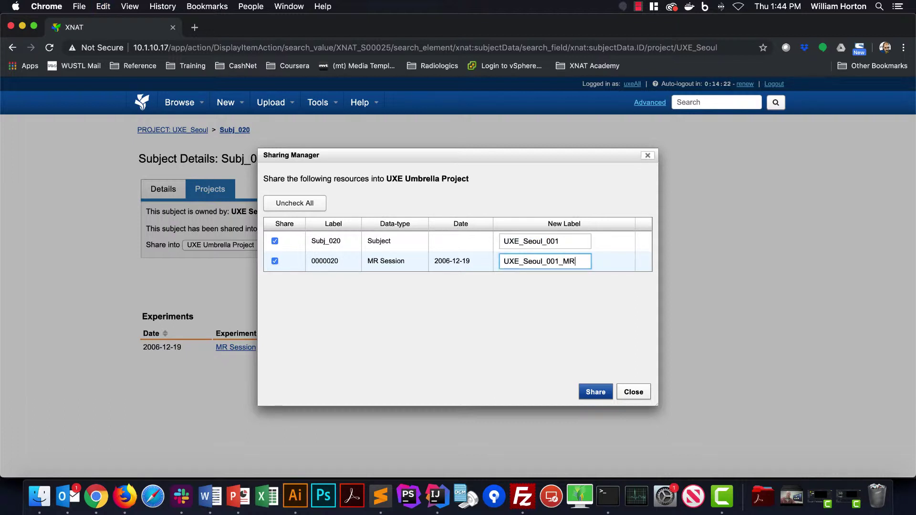
{"action": "left_click", "coordinate": [594, 392]}
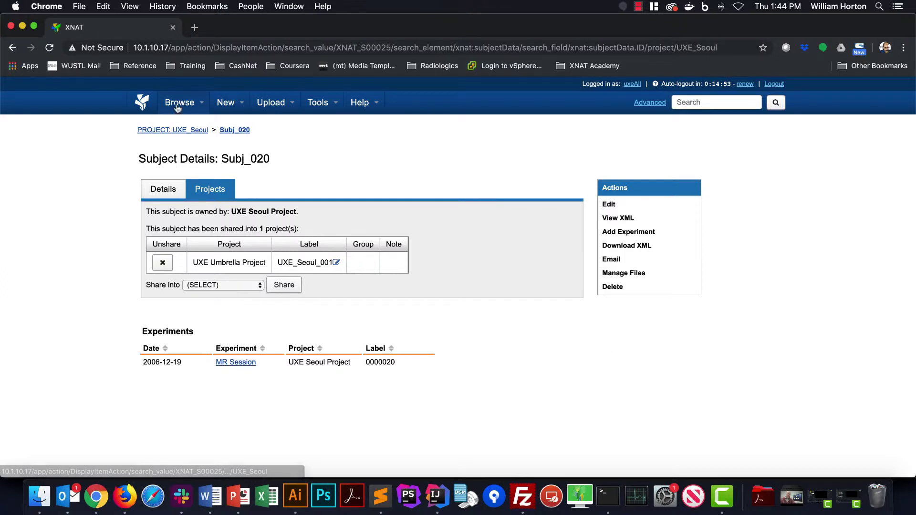
{"action": "mouse_move", "coordinate": [181, 105]}
{"action": "mouse_move", "coordinate": [181, 123]}
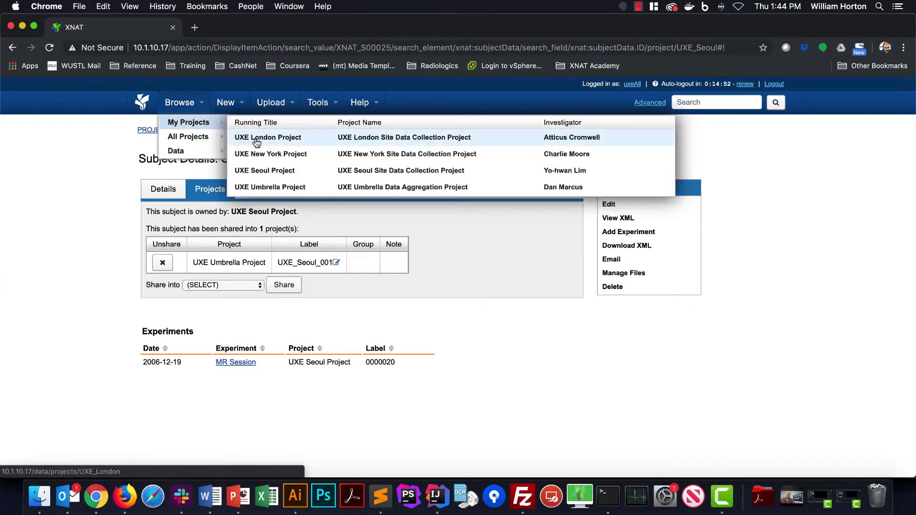
{"action": "left_click", "coordinate": [268, 186]}
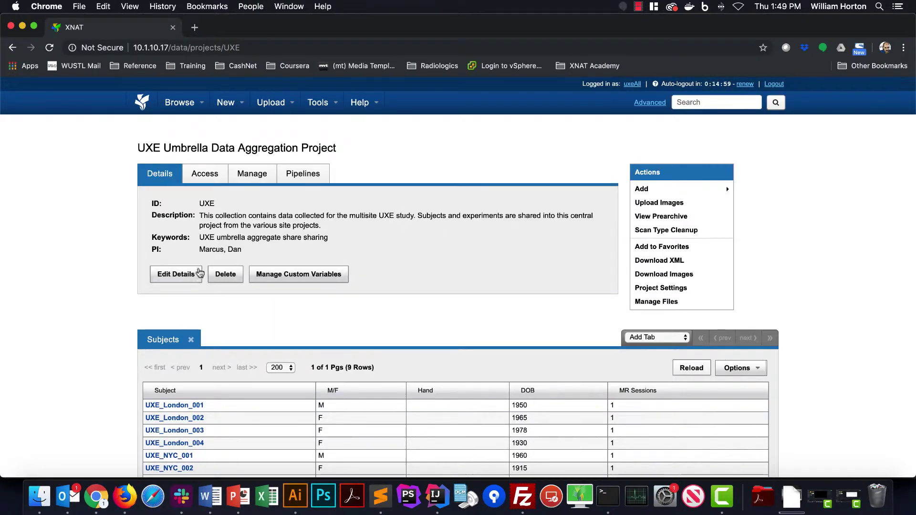
{"action": "scroll", "coordinate": [136, 305], "scroll_direction": "down", "scroll_amount": 5}
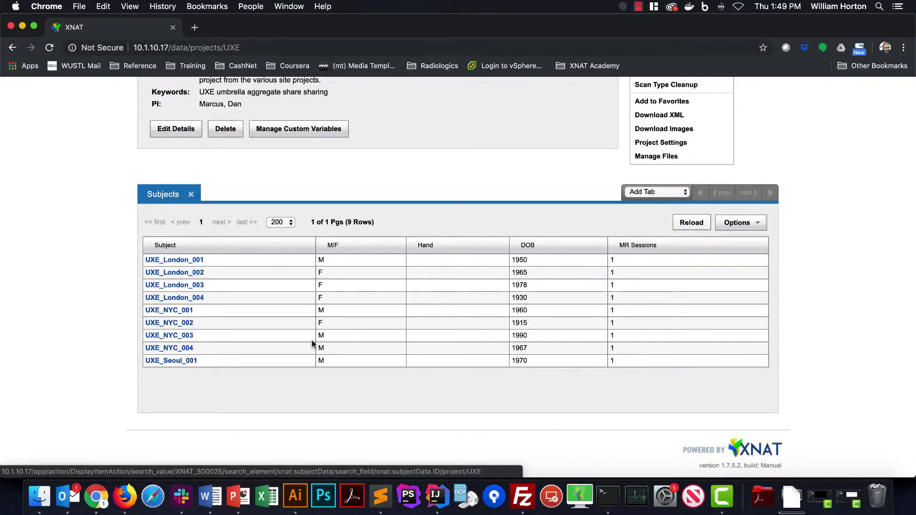
{"action": "scroll", "coordinate": [868, 250], "scroll_direction": "up", "scroll_amount": 3}
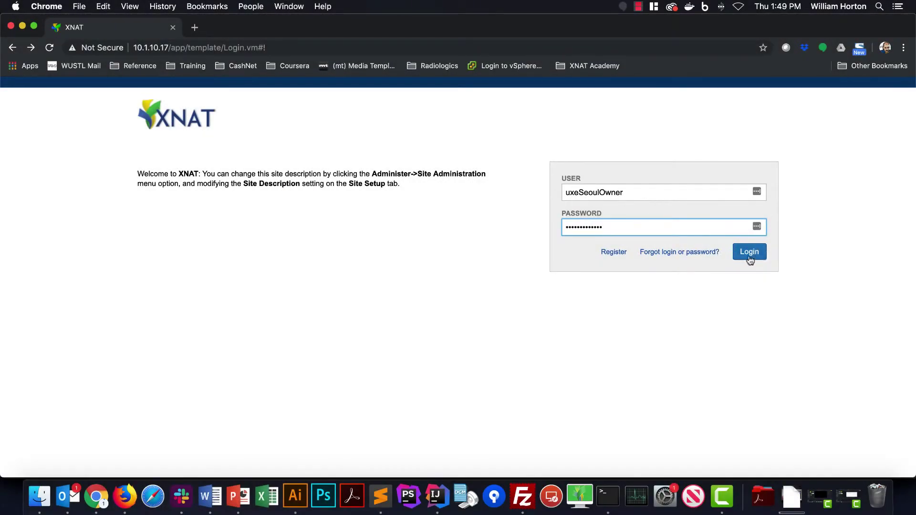
Sign in as the Seoul owner and open subject Subj_031 in UXE Seoul Site Data Collection Project.
{"action": "left_click", "coordinate": [750, 254]}
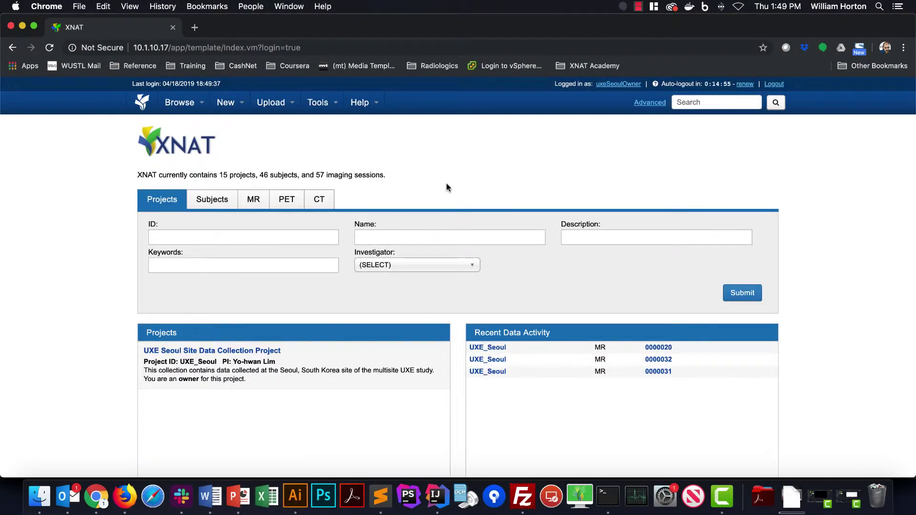
{"action": "left_click", "coordinate": [246, 352]}
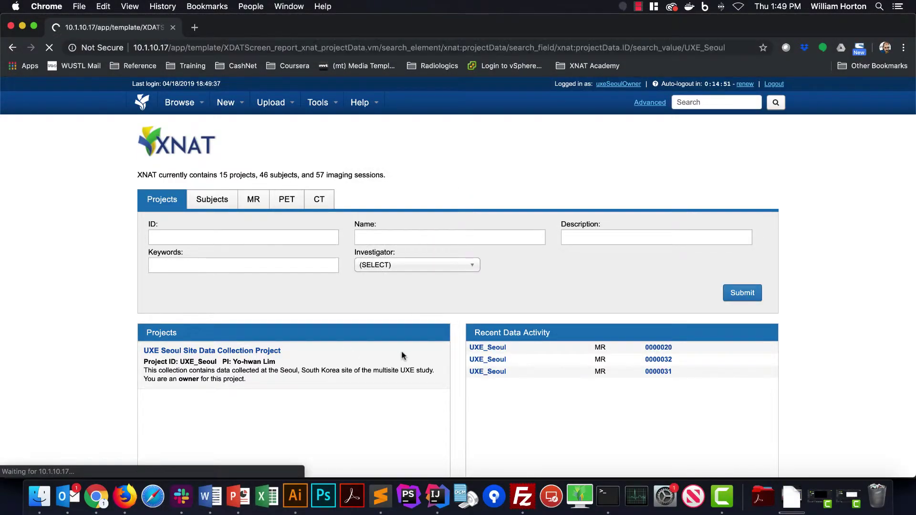
{"action": "scroll", "coordinate": [186, 396], "scroll_direction": "down", "scroll_amount": 1}
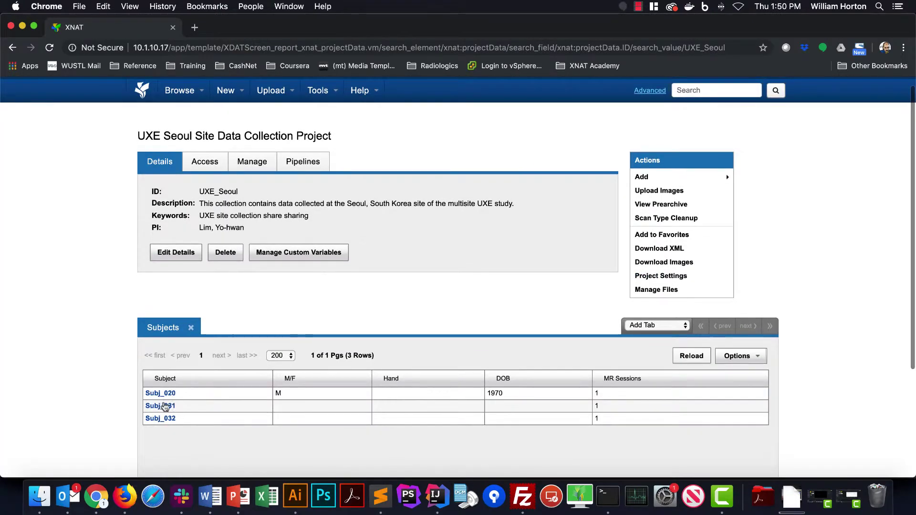
{"action": "left_click", "coordinate": [163, 406]}
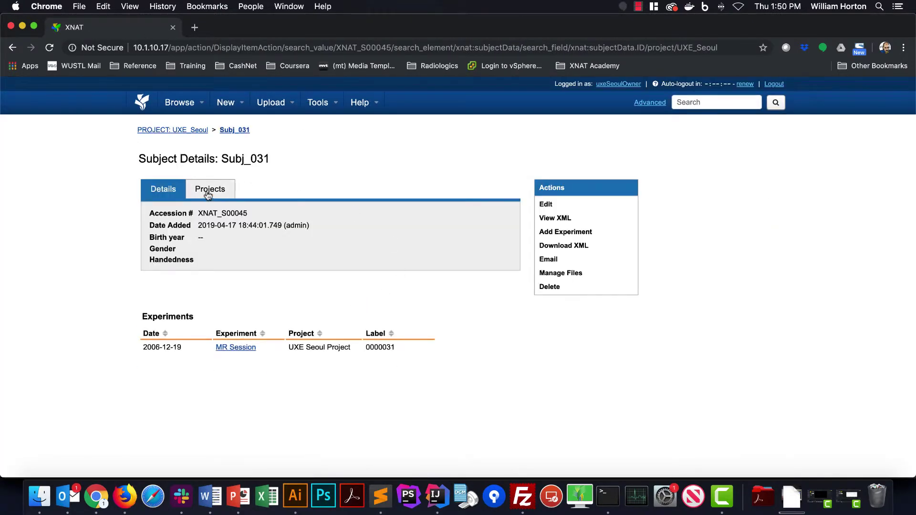
Check Subj_031's Share into list and the projects listed under Browse > All Projects.
{"action": "left_click", "coordinate": [208, 192]}
{"action": "left_click", "coordinate": [208, 246]}
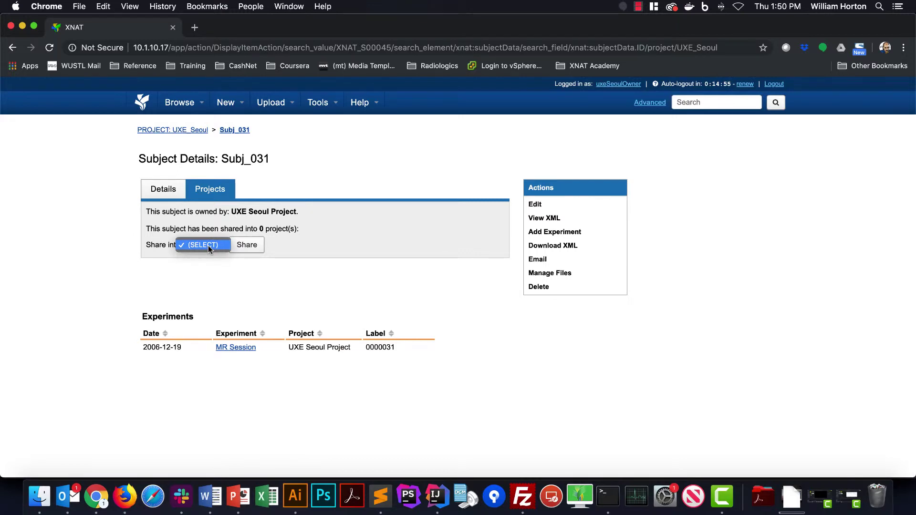
{"action": "left_click", "coordinate": [208, 245]}
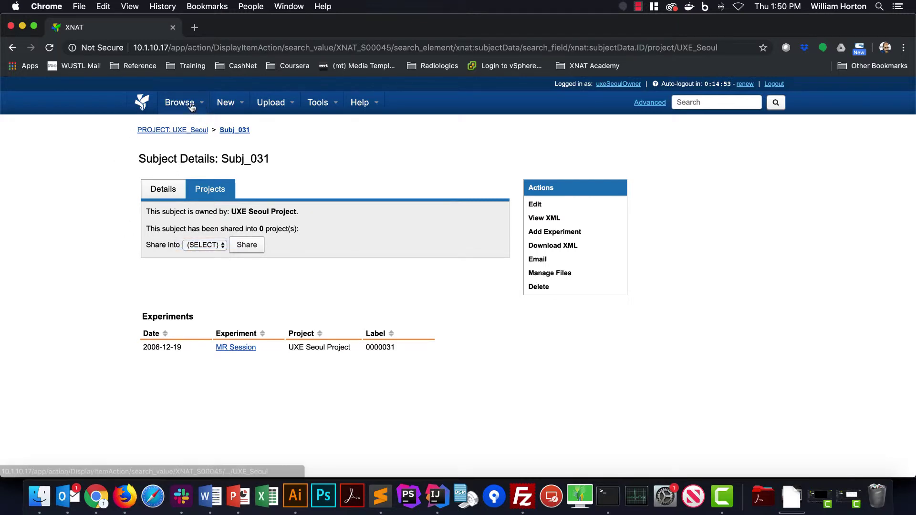
{"action": "mouse_move", "coordinate": [205, 113]}
{"action": "left_click", "coordinate": [188, 137]}
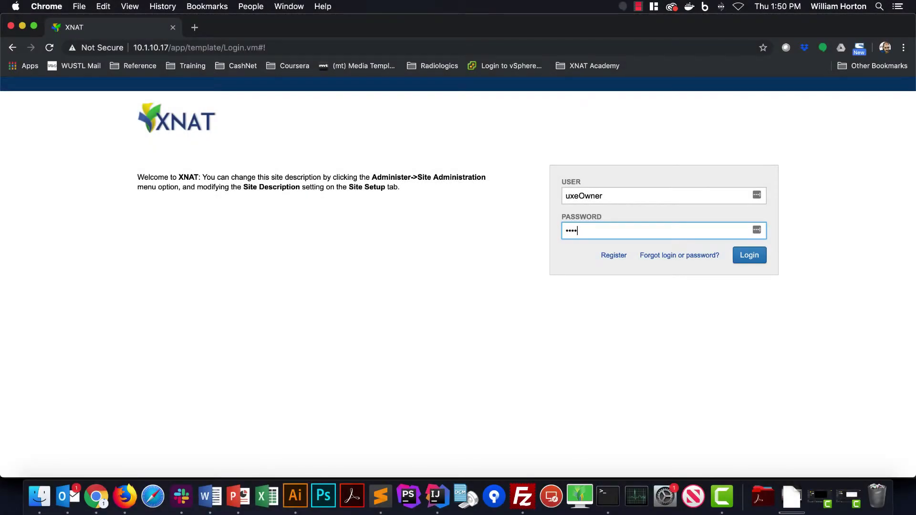
Sign in as the umbrella owner and open the UXE Umbrella Data Aggregation Project's subject list.
{"action": "key", "text": "Return"}
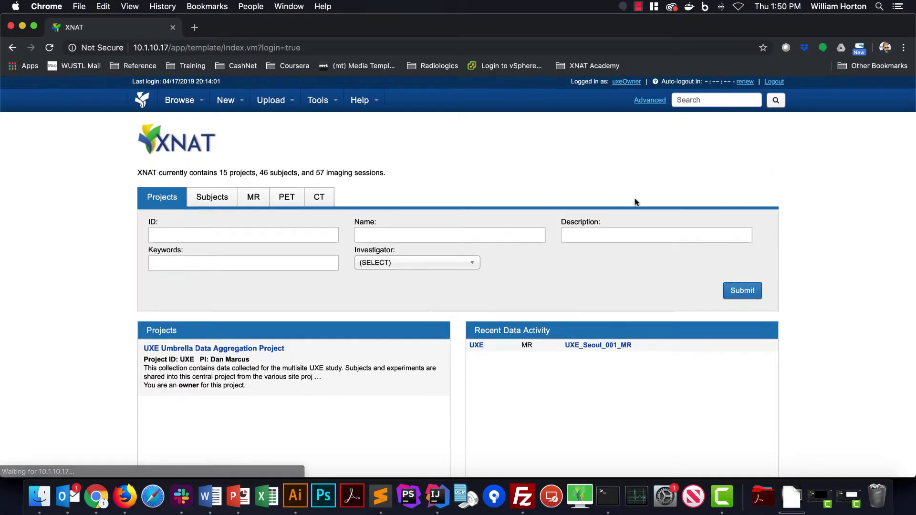
{"action": "left_click", "coordinate": [239, 348]}
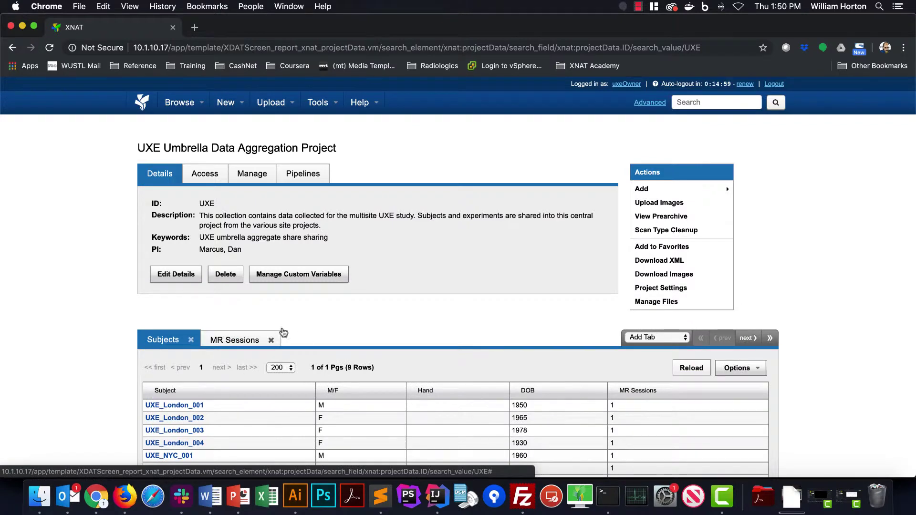
{"action": "scroll", "coordinate": [200, 346], "scroll_direction": "down", "scroll_amount": 5}
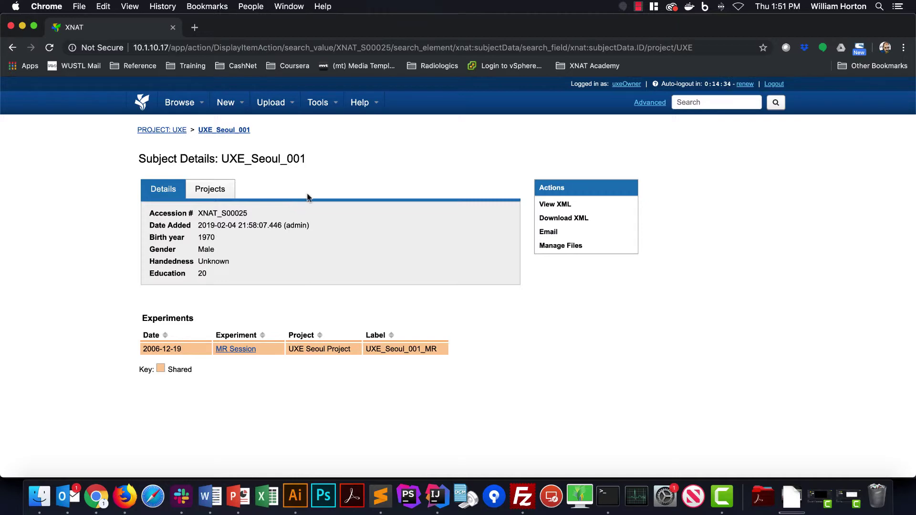
Create an empty MR Session named UXE_Seoul_001_MR2 for UXE_Seoul_001 and return to the subject.
{"action": "mouse_move", "coordinate": [226, 102]}
{"action": "left_click", "coordinate": [230, 148]}
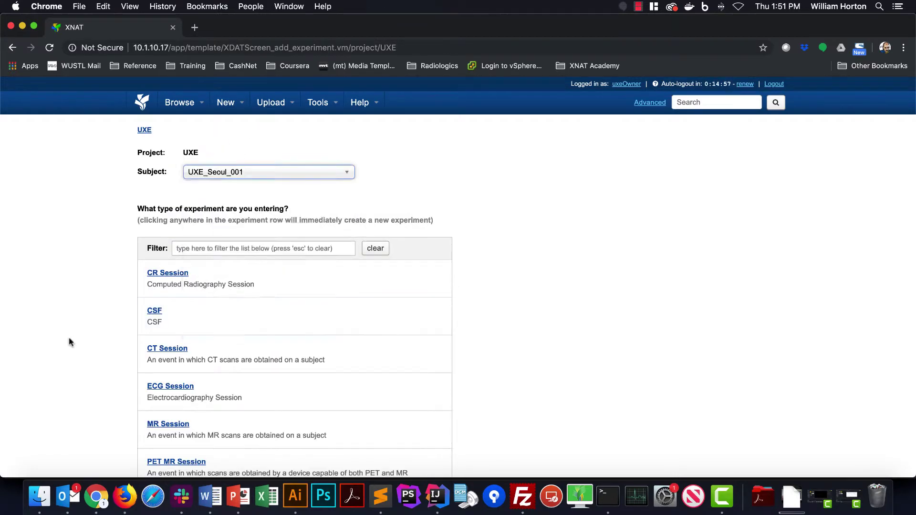
{"action": "scroll", "coordinate": [88, 336], "scroll_direction": "down", "scroll_amount": 2}
{"action": "left_click", "coordinate": [157, 363]}
{"action": "type", "text": "UXE_Seoul_001_MR2"}
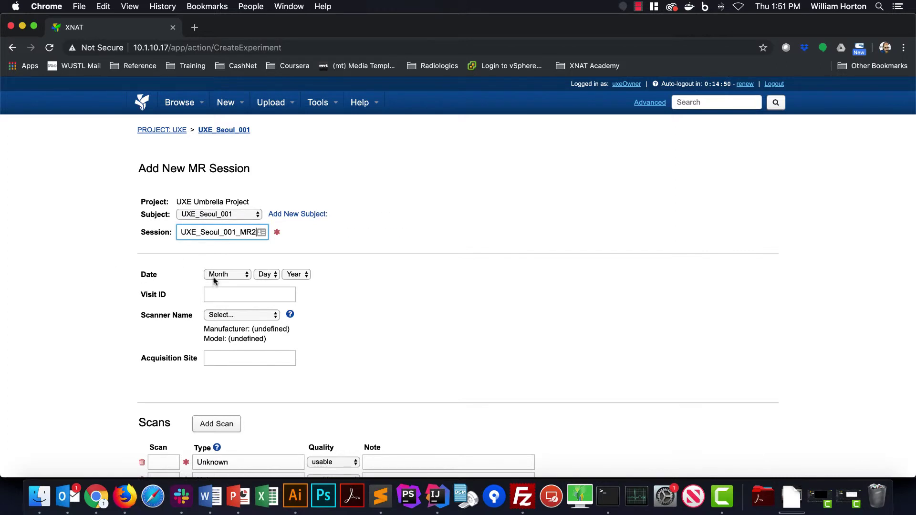
{"action": "scroll", "coordinate": [225, 284], "scroll_direction": "down", "scroll_amount": 2}
{"action": "left_click", "coordinate": [224, 234]}
{"action": "left_click", "coordinate": [90, 310]}
{"action": "scroll", "coordinate": [81, 315], "scroll_direction": "down", "scroll_amount": 5}
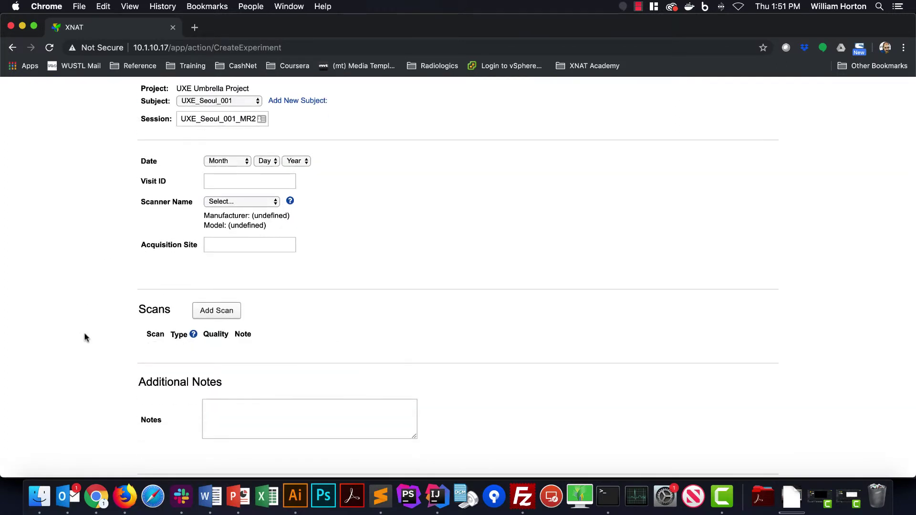
{"action": "left_click", "coordinate": [193, 385]}
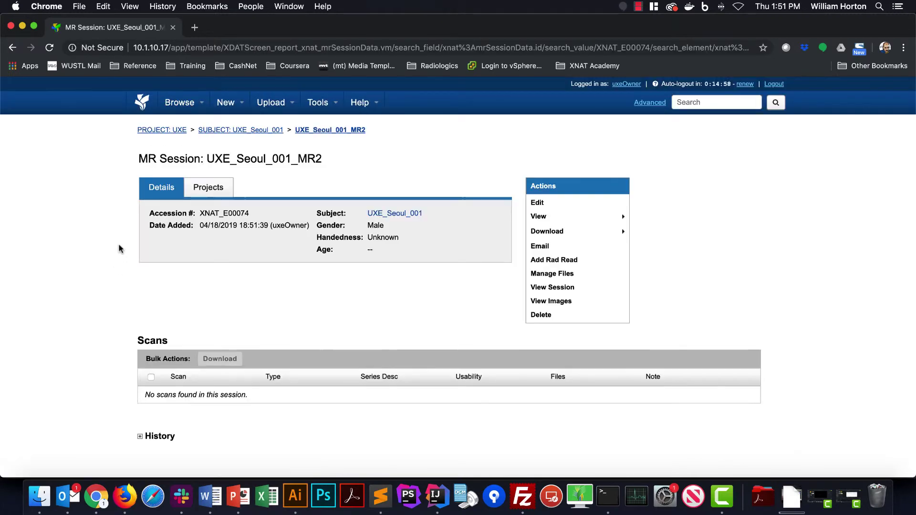
{"action": "left_click", "coordinate": [244, 132]}
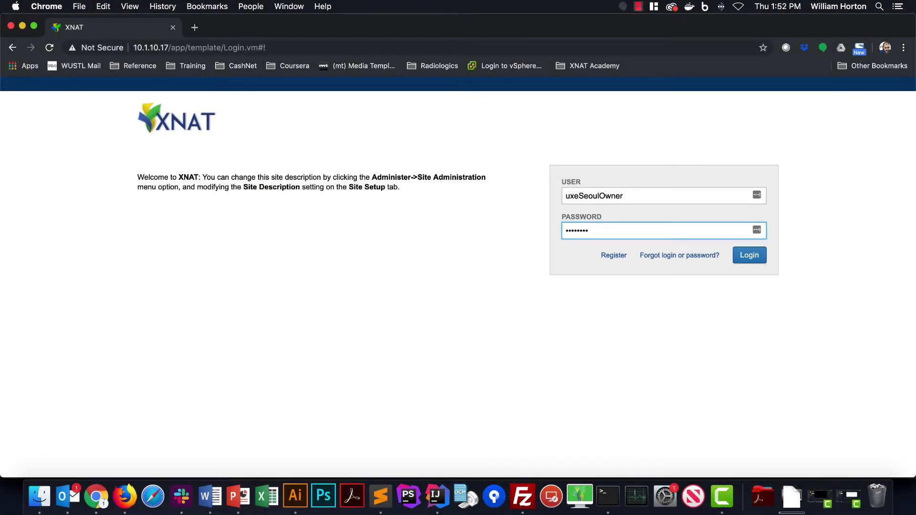
As the Seoul owner, view all available data for Subj_020 in UXE Seoul Site Data Collection Project.
{"action": "left_click", "coordinate": [750, 257]}
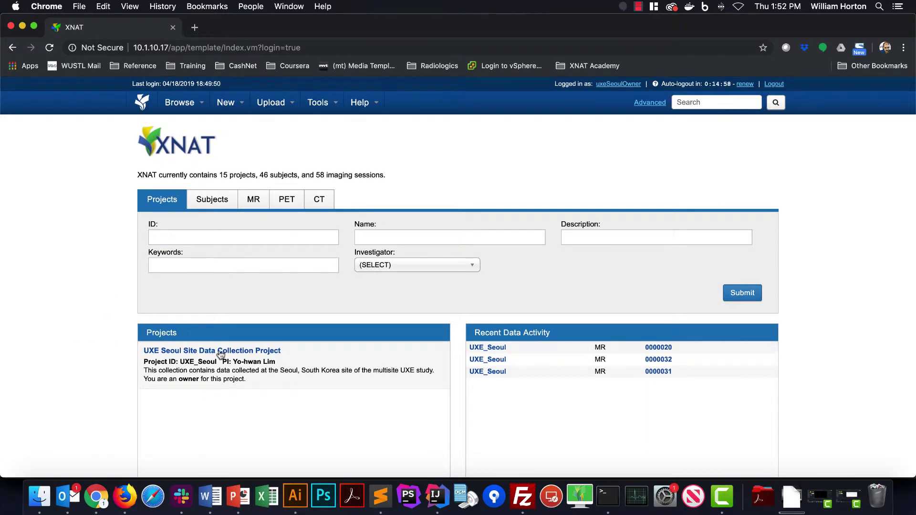
{"action": "left_click", "coordinate": [252, 353]}
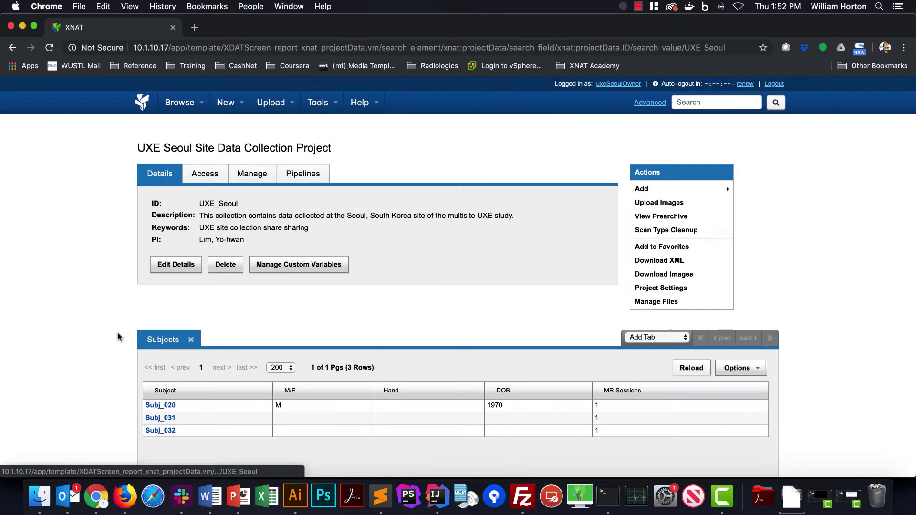
{"action": "scroll", "coordinate": [110, 334], "scroll_direction": "down", "scroll_amount": 2}
{"action": "left_click", "coordinate": [167, 376]}
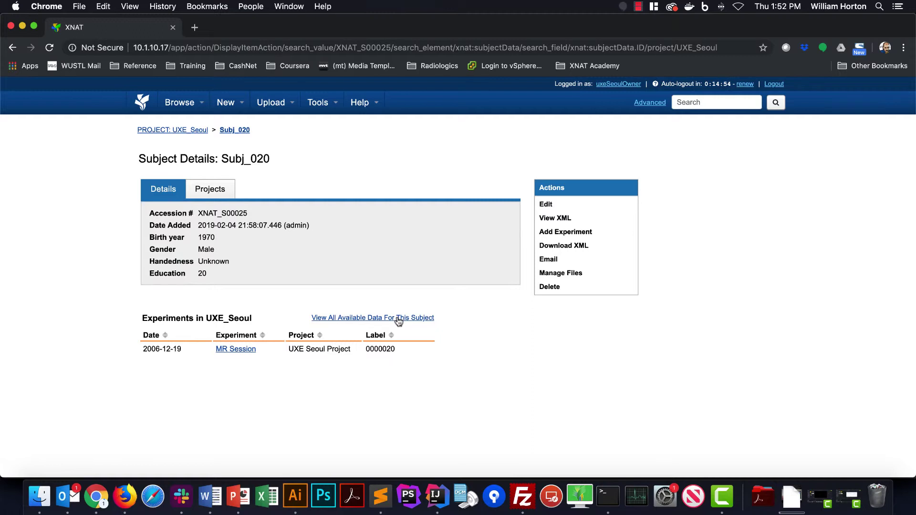
{"action": "left_click", "coordinate": [398, 319]}
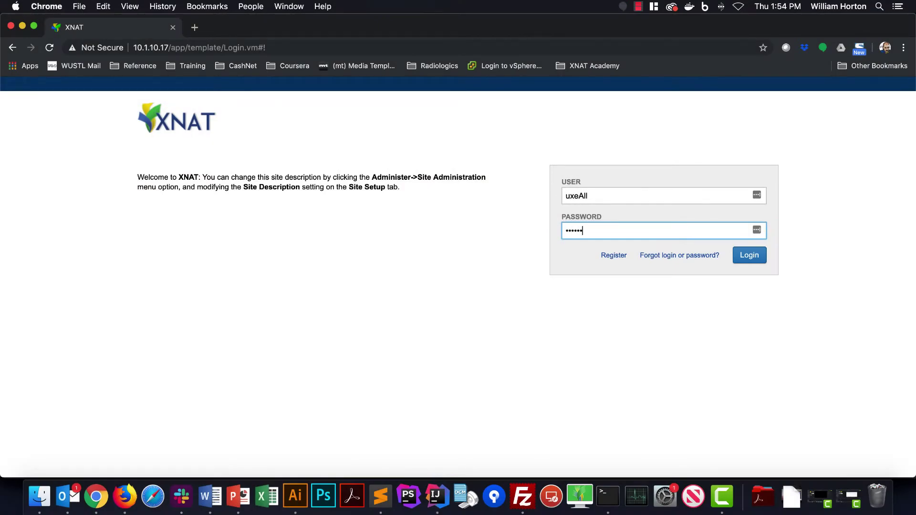
Sign in with the all-projects account and view Subj_020's project shares in UXE Seoul.
{"action": "key", "text": "Return"}
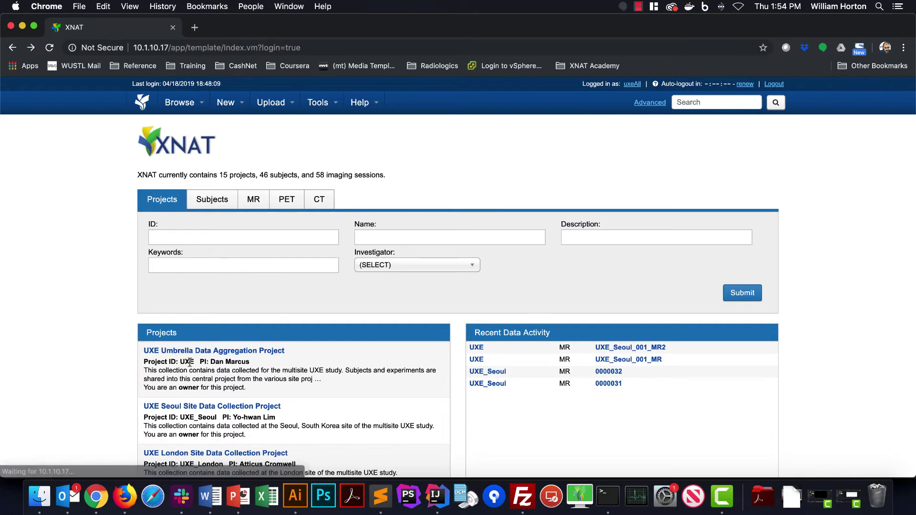
{"action": "scroll", "coordinate": [190, 362], "scroll_direction": "down", "scroll_amount": 3}
{"action": "left_click", "coordinate": [188, 334]}
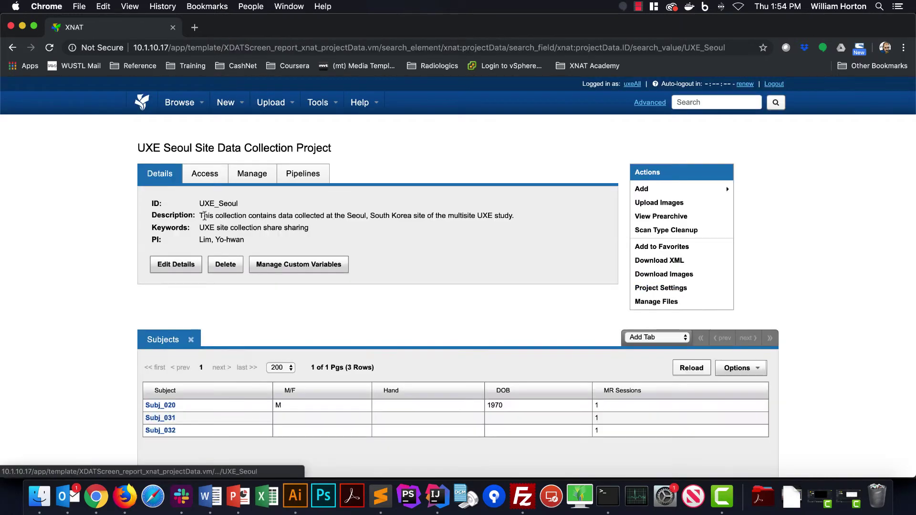
{"action": "left_click", "coordinate": [159, 405]}
{"action": "left_click", "coordinate": [217, 193]}
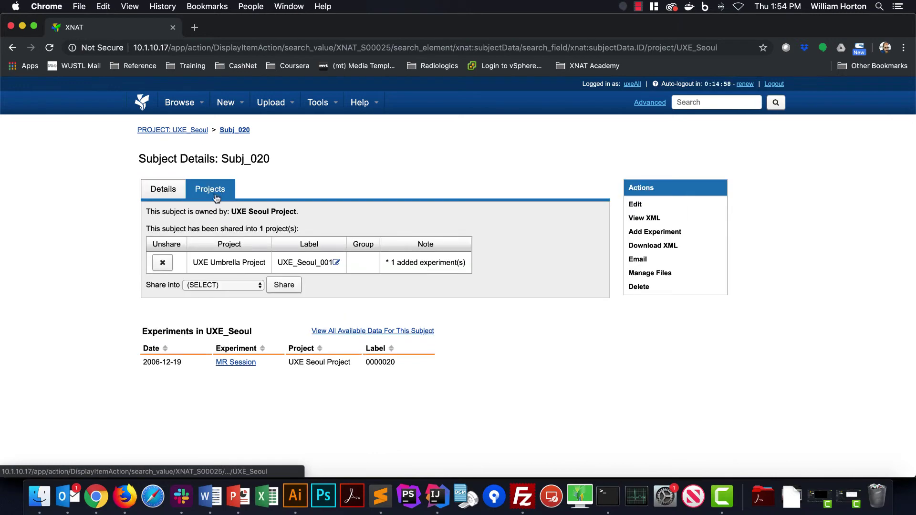
Attempt to unshare Subj_020 from UXE Umbrella Project, triggering the refusal error.
{"action": "left_click", "coordinate": [163, 261]}
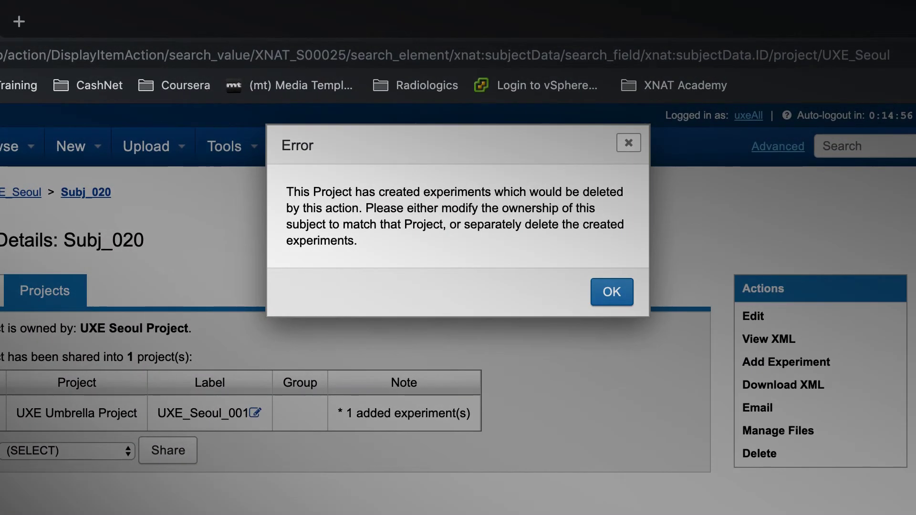